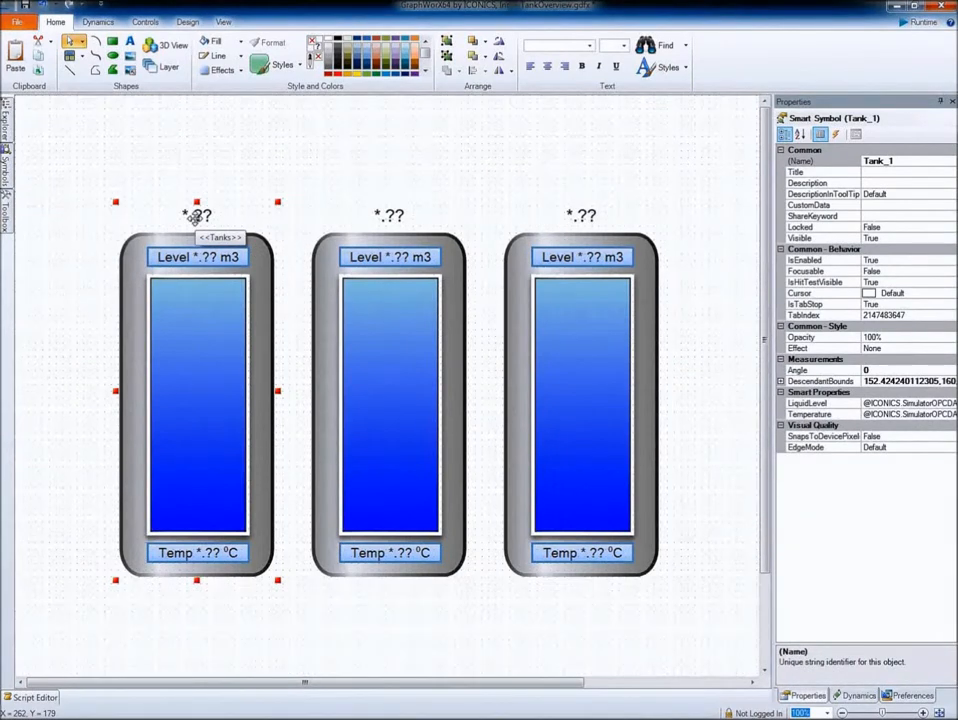
Step: Set the first tank's local aliases: Tanks to "Tank #1" and TankID to Tank1
{"action": "right_click", "coordinate": [190, 281]}
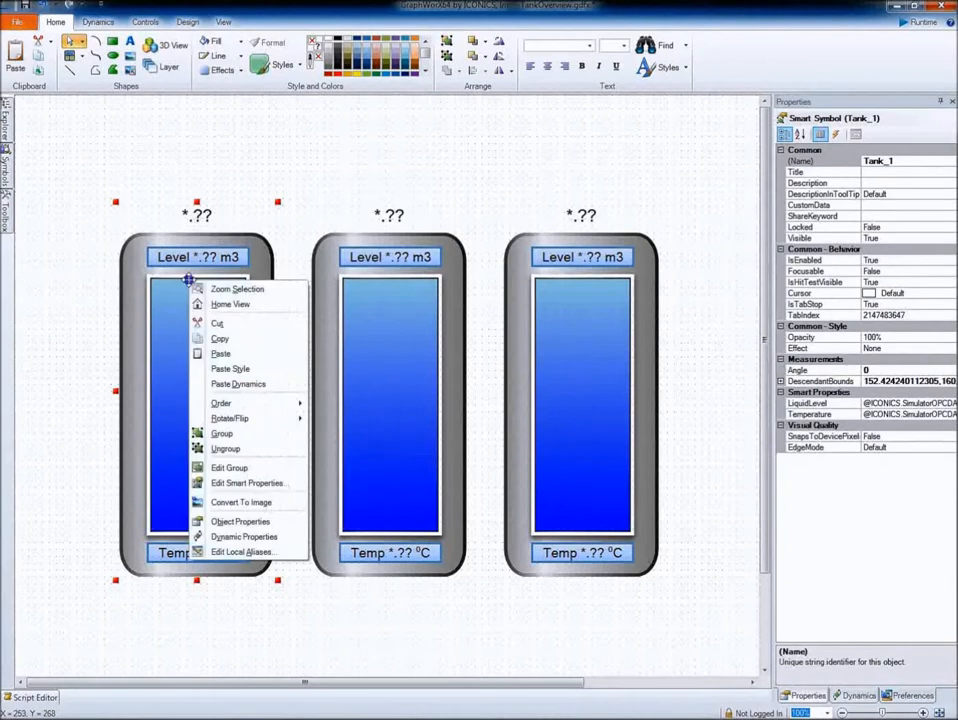
{"action": "left_click", "coordinate": [240, 553]}
{"action": "left_click", "coordinate": [544, 281]}
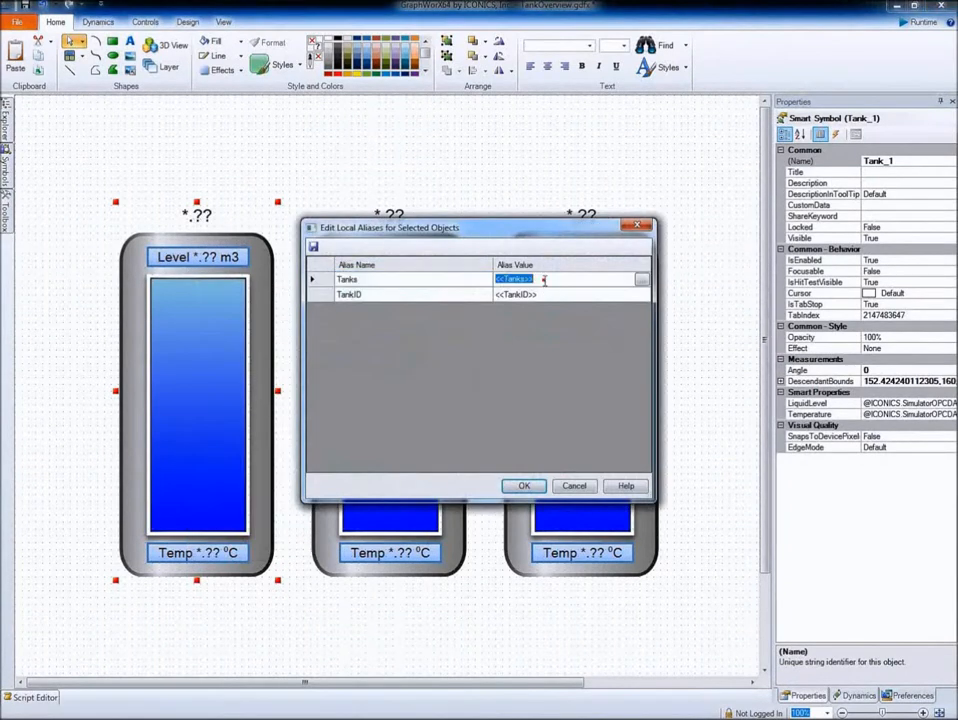
{"action": "type", "text": "'Tank #1'"}
{"action": "key", "text": "ctrl+a"}
{"action": "left_click", "coordinate": [561, 291]}
{"action": "type", "text": "Tank"}
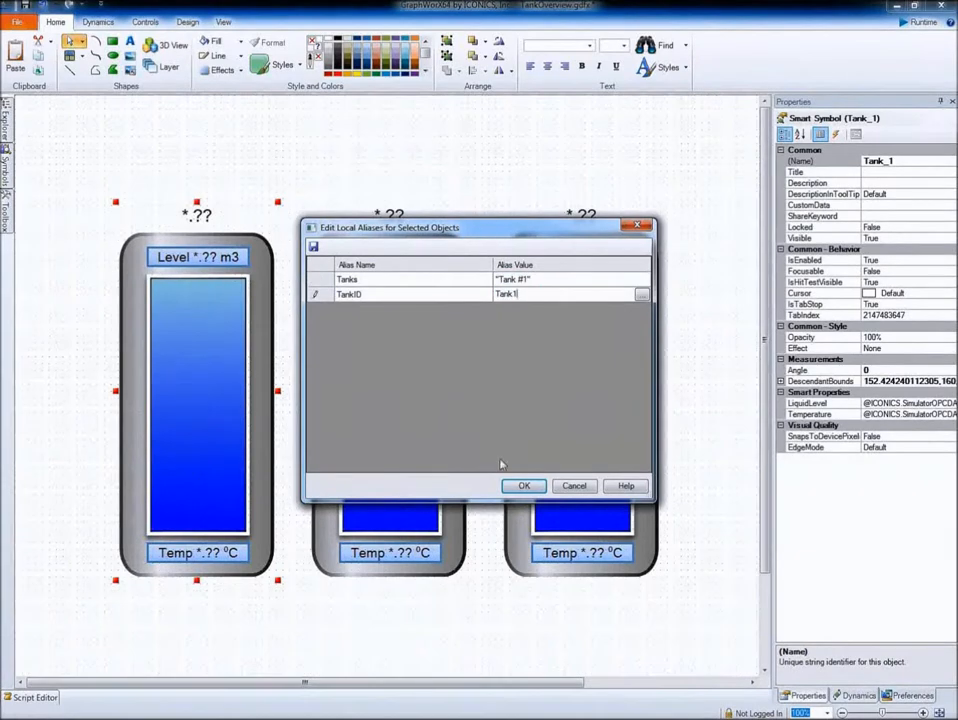
{"action": "left_click", "coordinate": [523, 485]}
Step: Set the middle tank's local aliases: Tanks to "Tank #2" and TankID to Tank2
{"action": "right_click", "coordinate": [417, 373]}
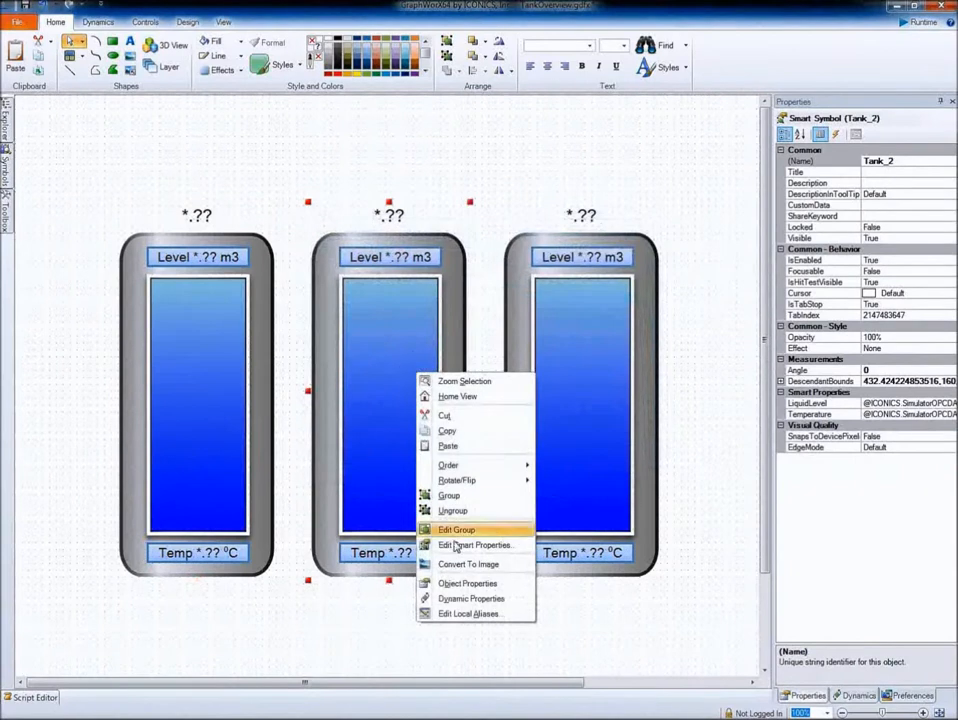
{"action": "left_click", "coordinate": [466, 613]}
{"action": "left_click", "coordinate": [548, 283]}
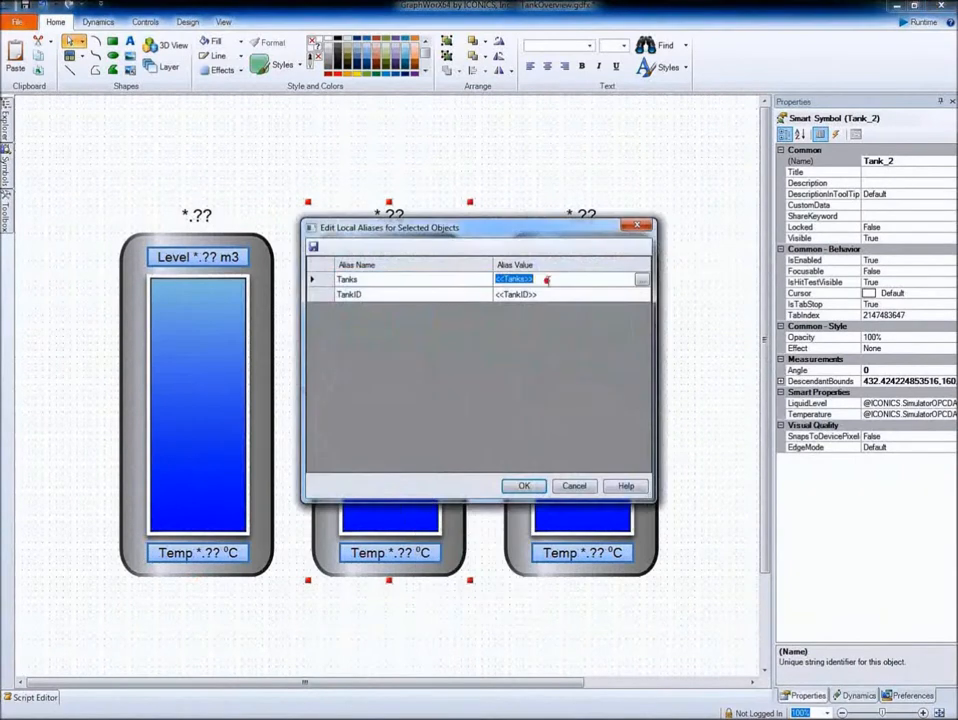
{"action": "type", "text": "\"Tank #1\""}
{"action": "key", "text": "BackSpace"}
{"action": "key", "text": "BackSpace"}
{"action": "type", "text": "2\""}
{"action": "key", "text": "Return"}
{"action": "type", "text": "Tank2"}
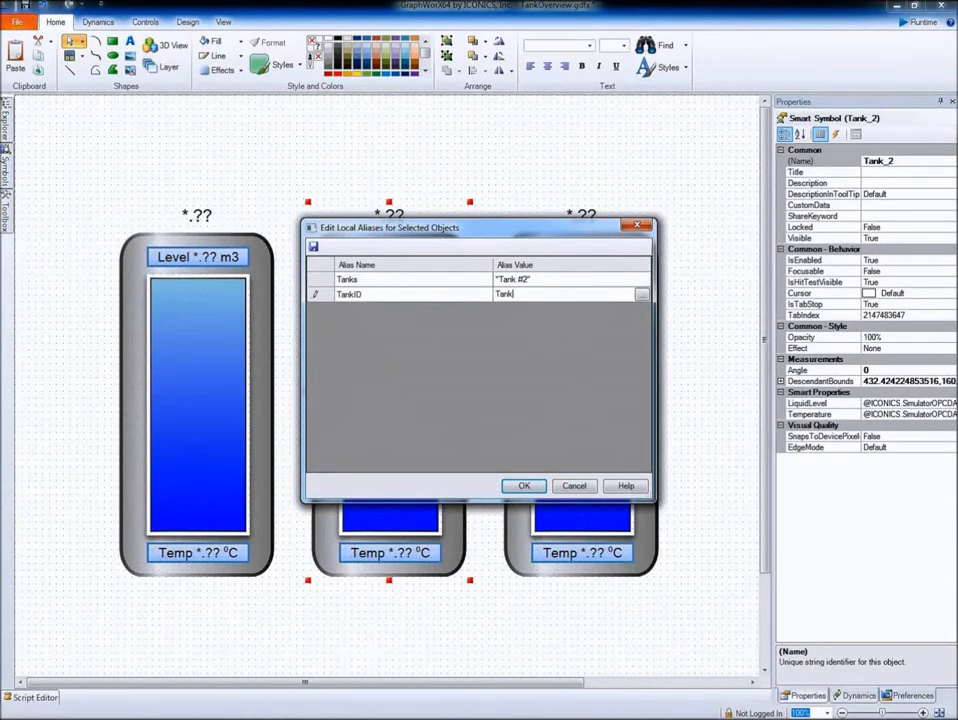
{"action": "left_click", "coordinate": [522, 486]}
Step: Set the third tank's local aliases: Tanks to "Tank #3" and TankID to Tank3
{"action": "left_click", "coordinate": [550, 455]}
{"action": "right_click", "coordinate": [550, 455]}
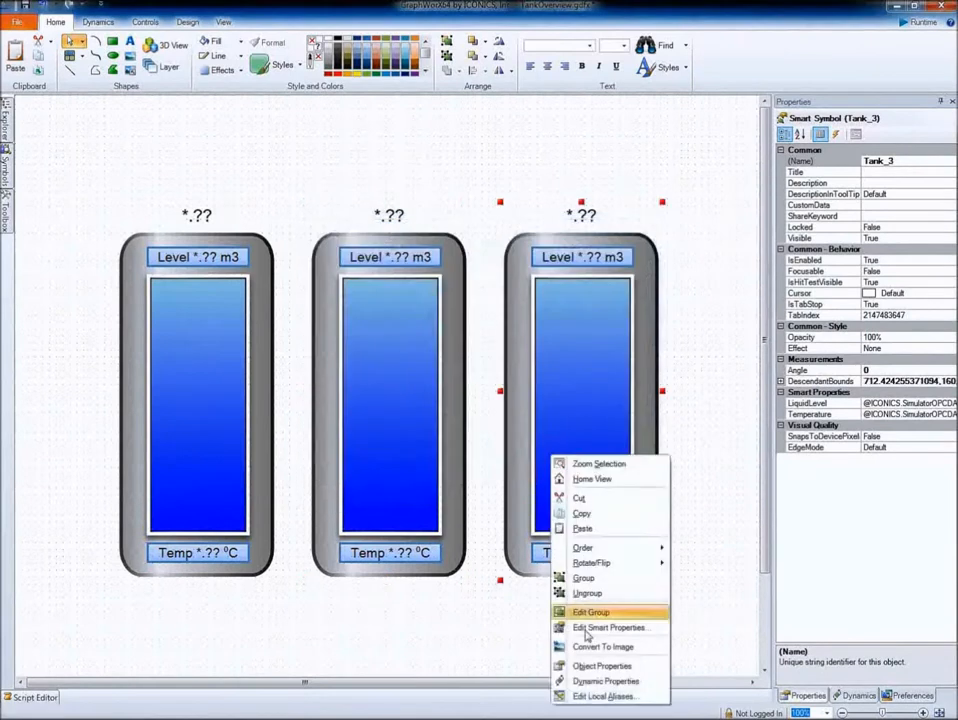
{"action": "left_click", "coordinate": [603, 695]}
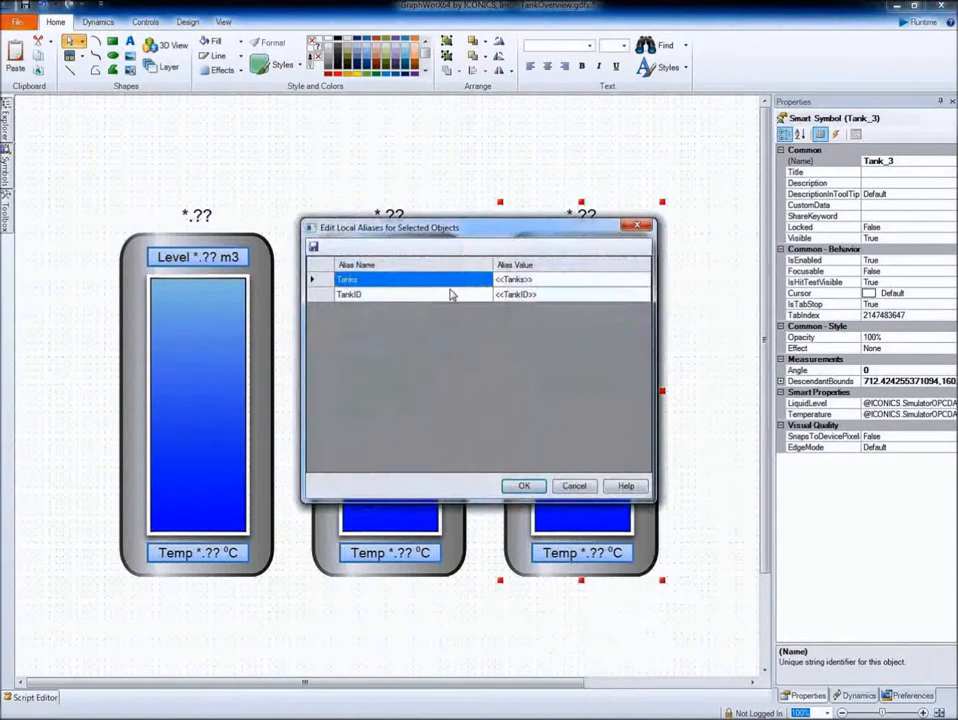
{"action": "left_click", "coordinate": [545, 279]}
{"action": "type", "text": "\"Tank #1\""}
{"action": "key", "text": "BackSpace"}
{"action": "key", "text": "BackSpace"}
{"action": "type", "text": "3\""}
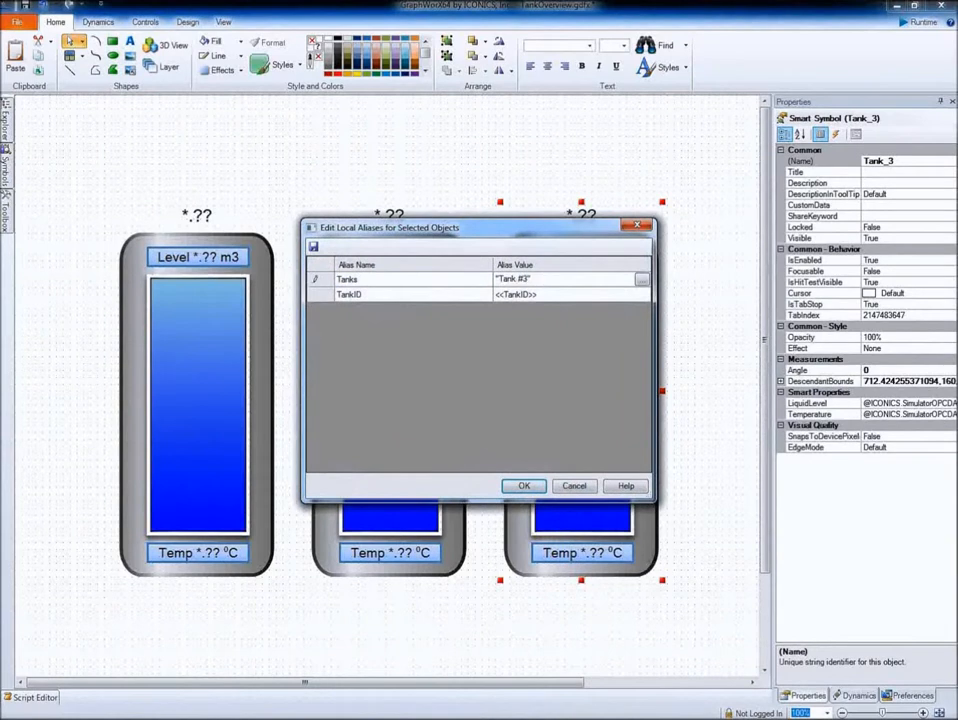
{"action": "left_click", "coordinate": [550, 295]}
{"action": "type", "text": "Tank3"}
{"action": "left_click", "coordinate": [524, 486]}
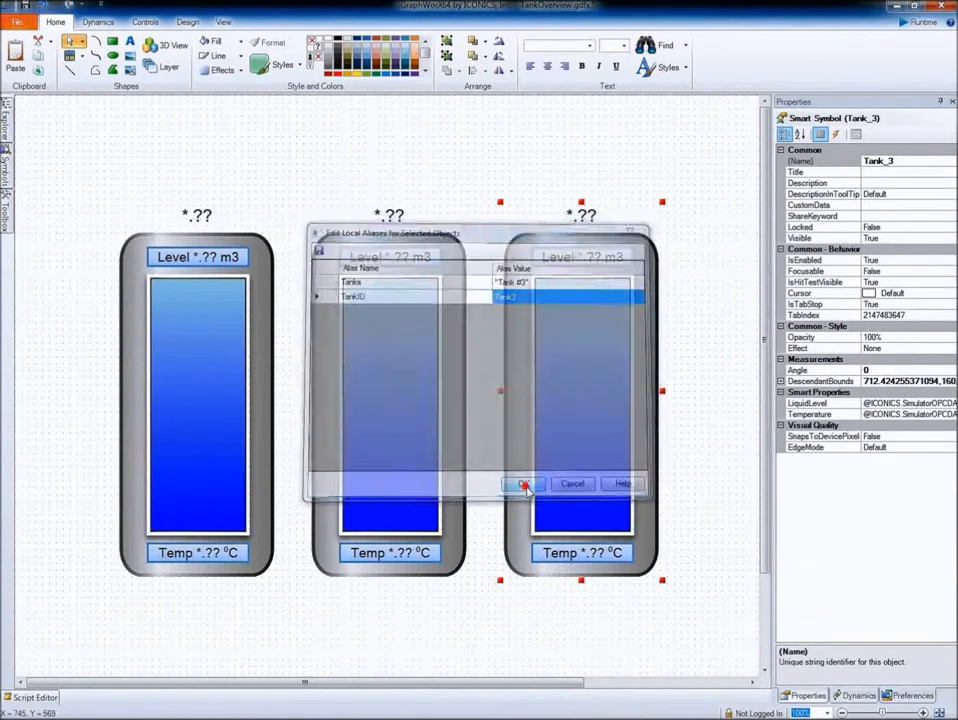
Step: Preview the three tanks in runtime mode to check their titles and values, and return to configuration mode
{"action": "left_click", "coordinate": [913, 24]}
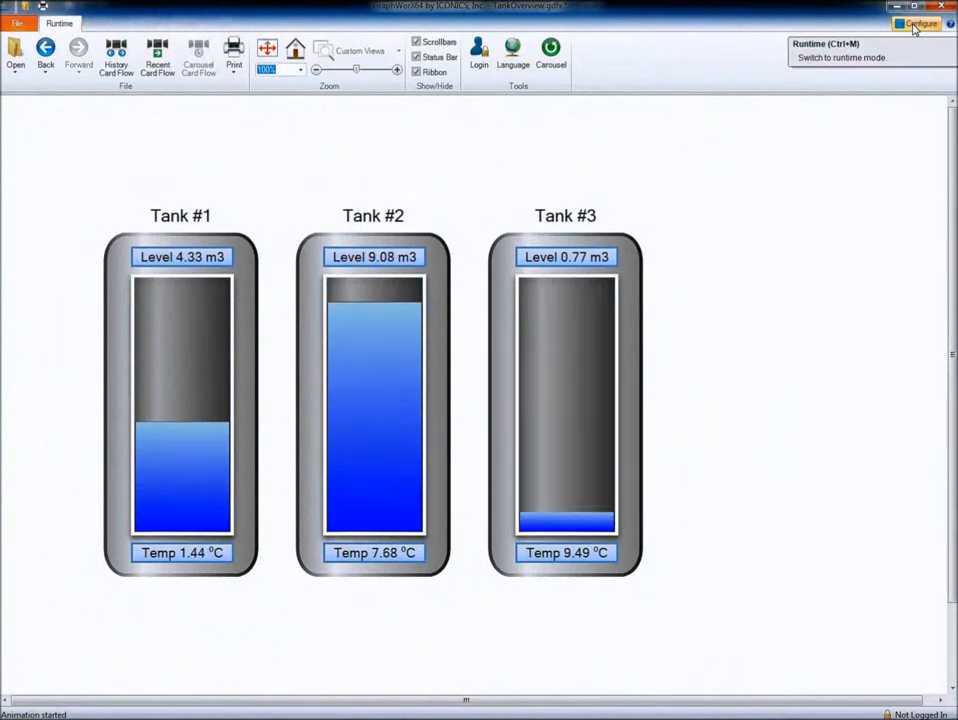
{"action": "left_click", "coordinate": [913, 25]}
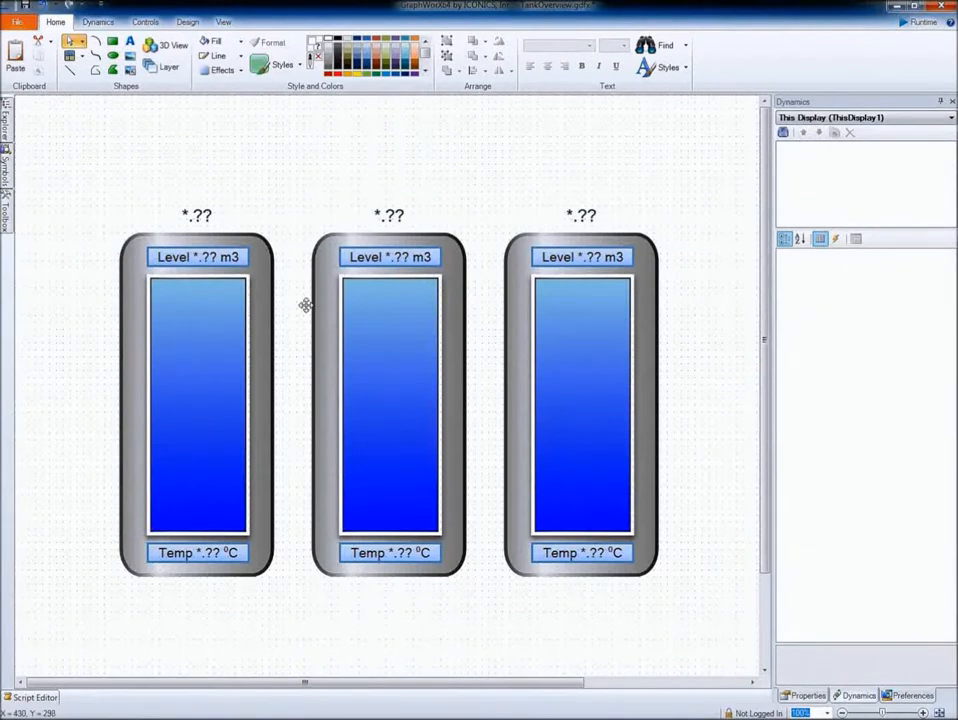
Step: Add a Pick dynamic to Tank_1 that loads TankPopupControl.gdfx with target type Popup Window (Display Dependent - Modal)
{"action": "left_click", "coordinate": [240, 338]}
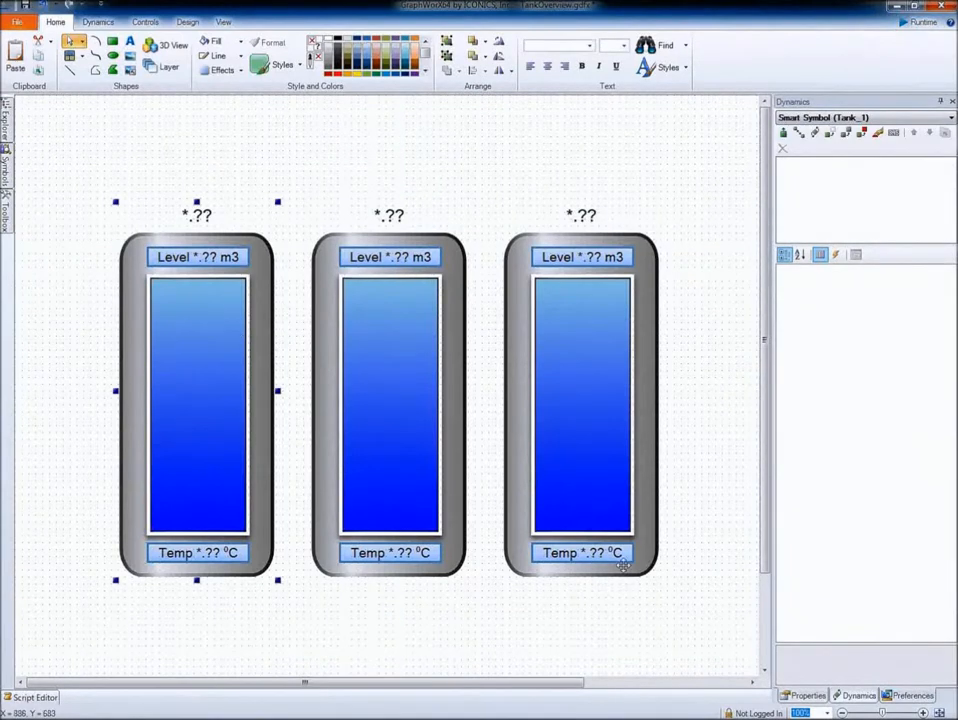
{"action": "left_click", "coordinate": [879, 134]}
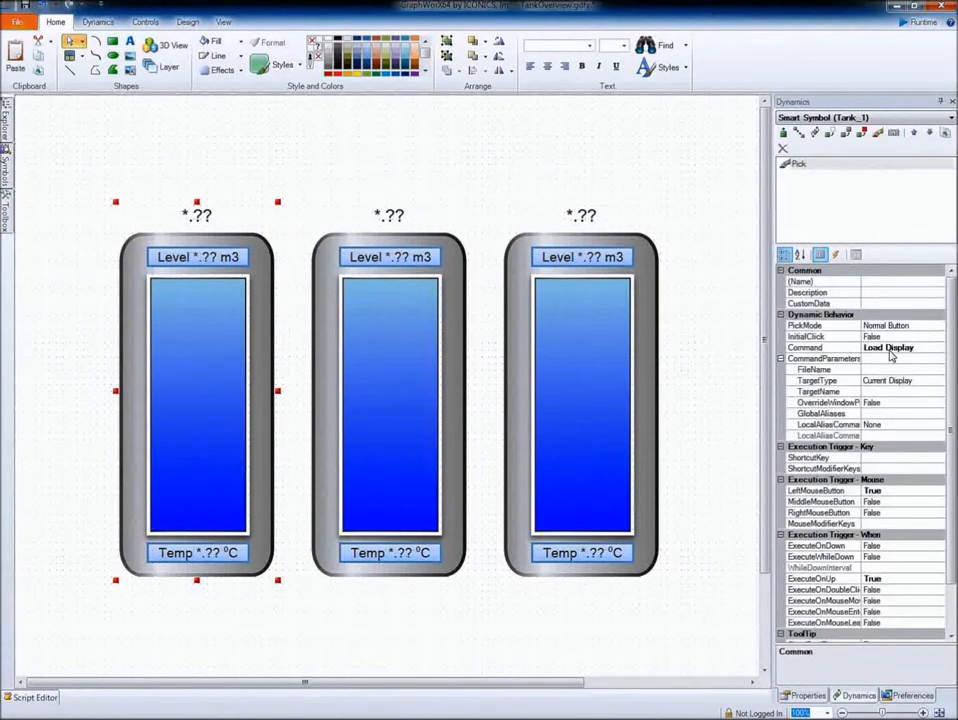
{"action": "left_click", "coordinate": [898, 380]}
{"action": "left_click", "coordinate": [938, 380]}
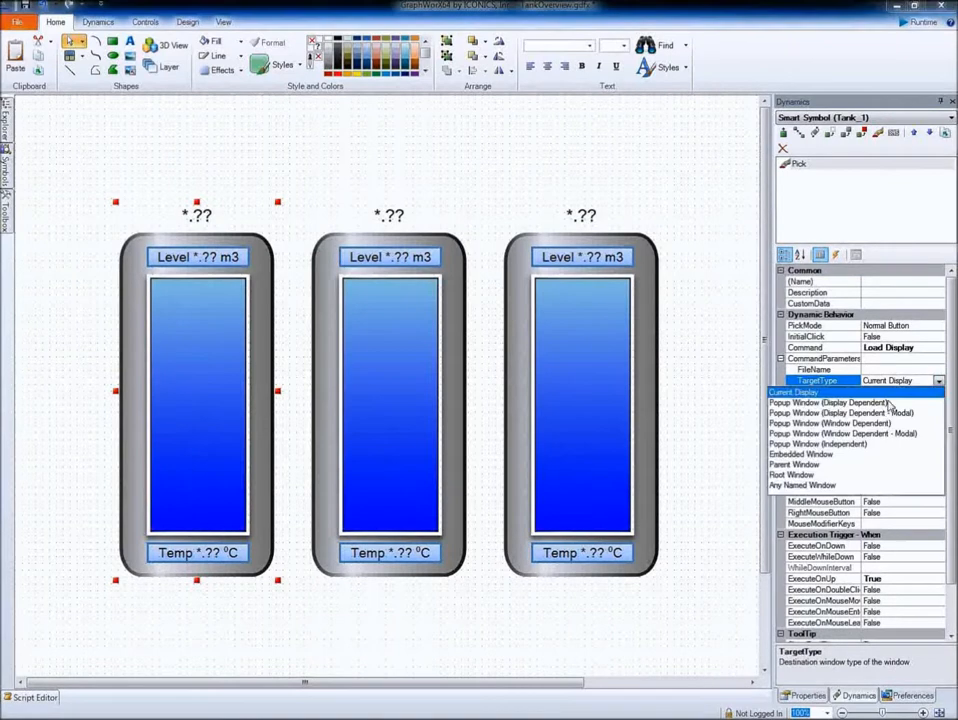
{"action": "left_click", "coordinate": [855, 412]}
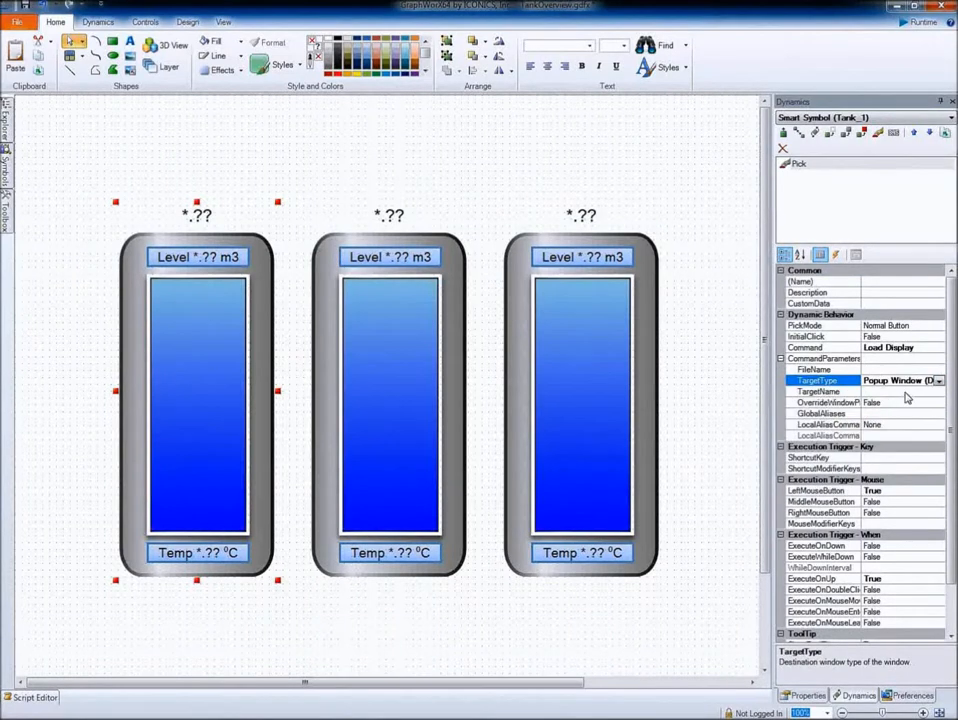
{"action": "left_click", "coordinate": [892, 370]}
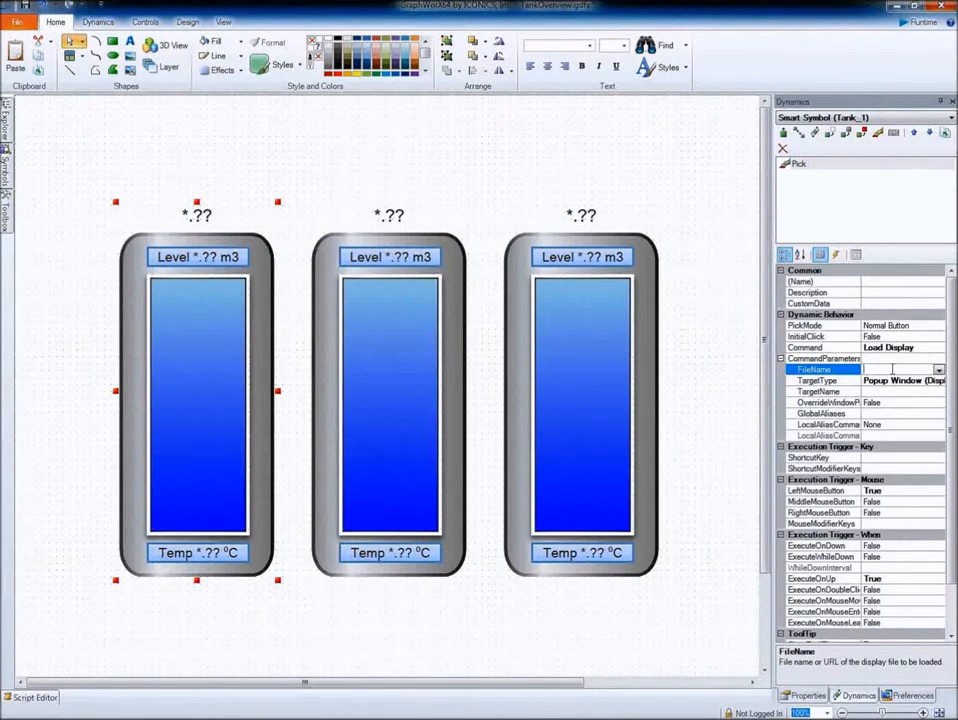
{"action": "type", "text": "TankPopupControl.gdfx"}
Step: Set the local alias command type of Tank_1's Pick dynamic to From Data
{"action": "left_click", "coordinate": [880, 424]}
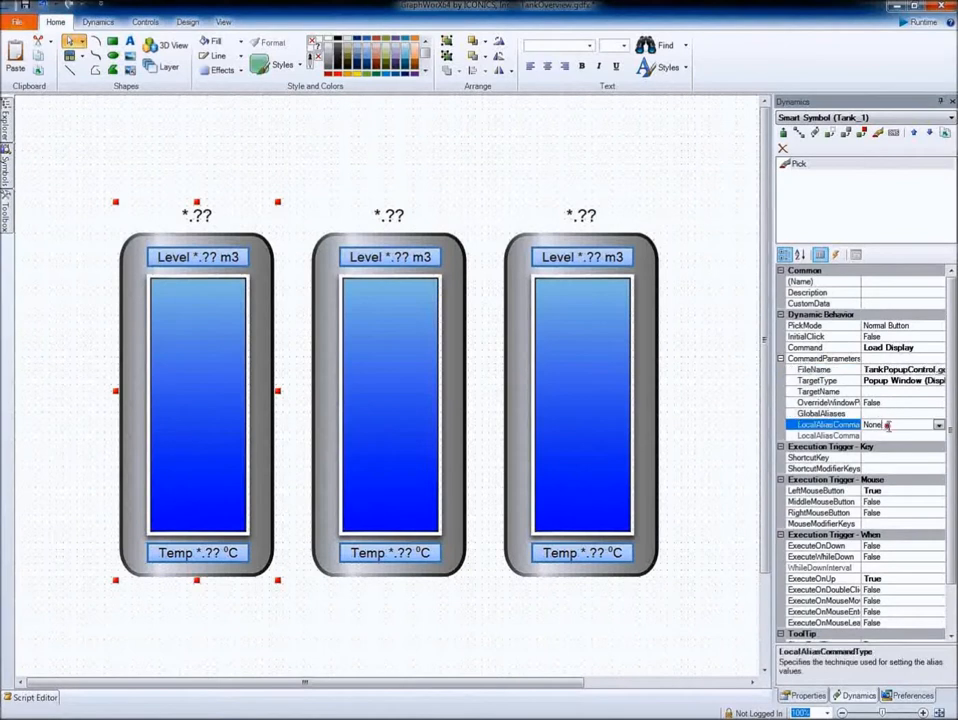
{"action": "left_click", "coordinate": [938, 425]}
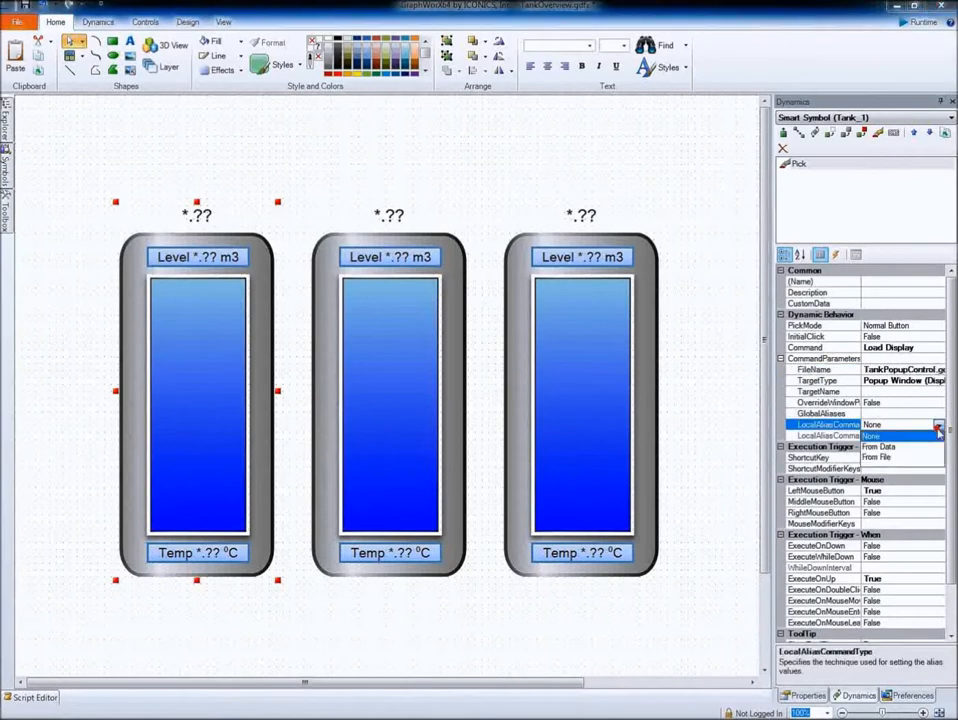
{"action": "left_click", "coordinate": [886, 447]}
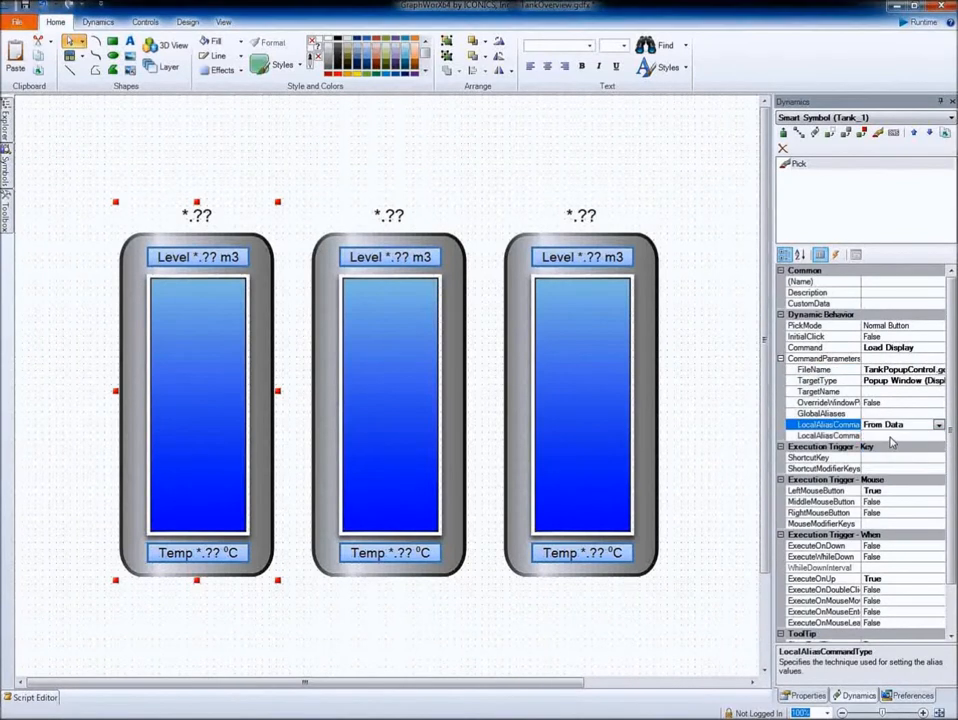
Step: Add the TankID alias to the Pick's local alias command data with the local alias <<TankID>> as its value
{"action": "left_click", "coordinate": [936, 437]}
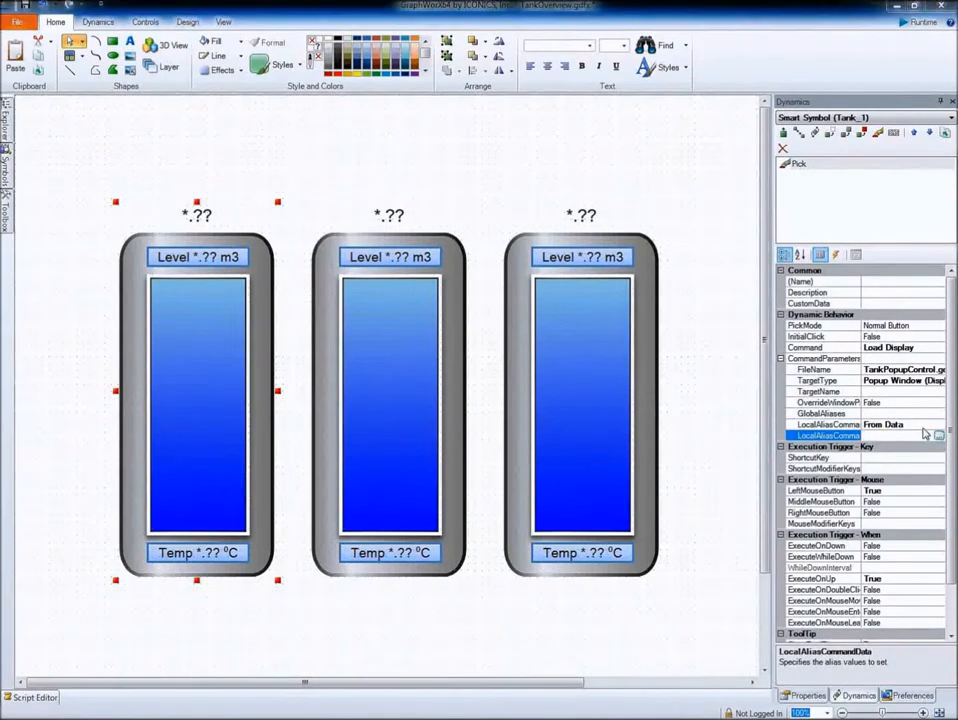
{"action": "left_click", "coordinate": [937, 438]}
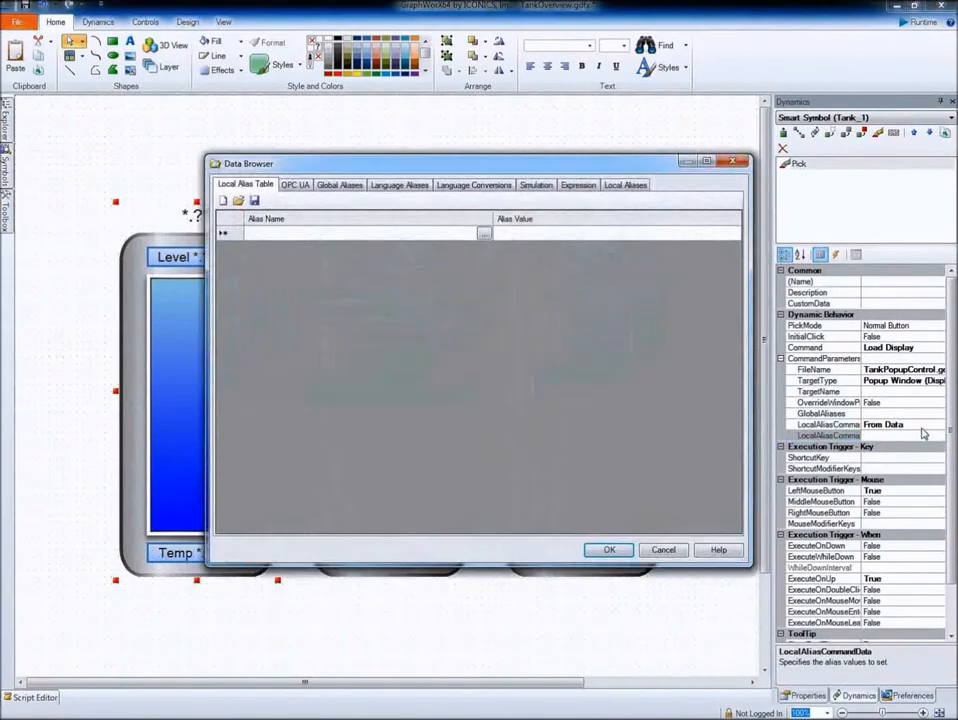
{"action": "left_click", "coordinate": [484, 233]}
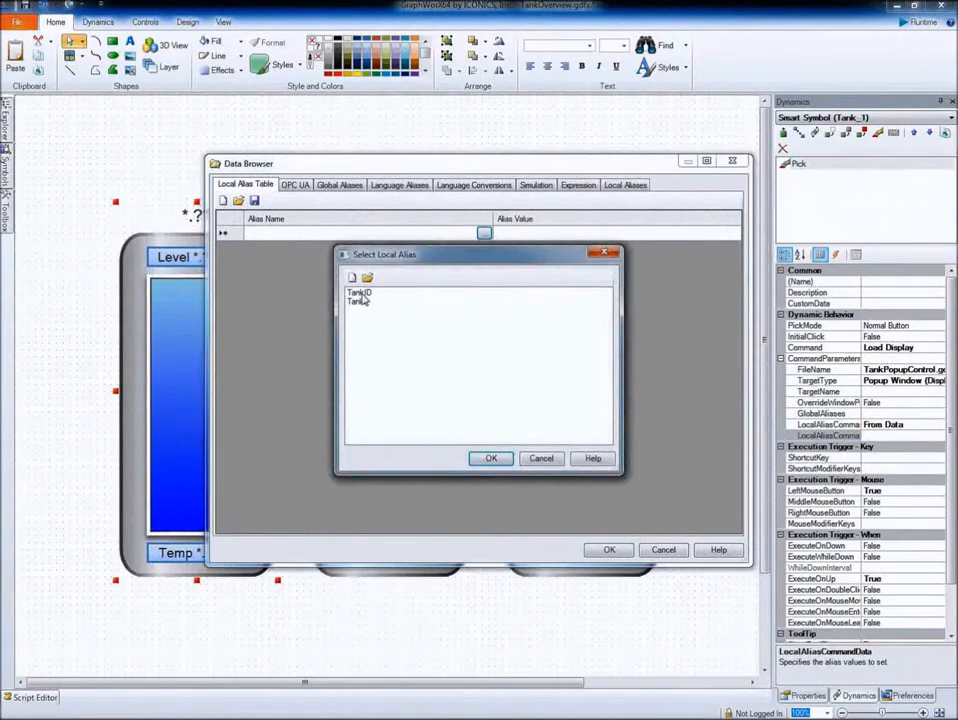
{"action": "left_click", "coordinate": [364, 294]}
{"action": "double_click", "coordinate": [361, 293]}
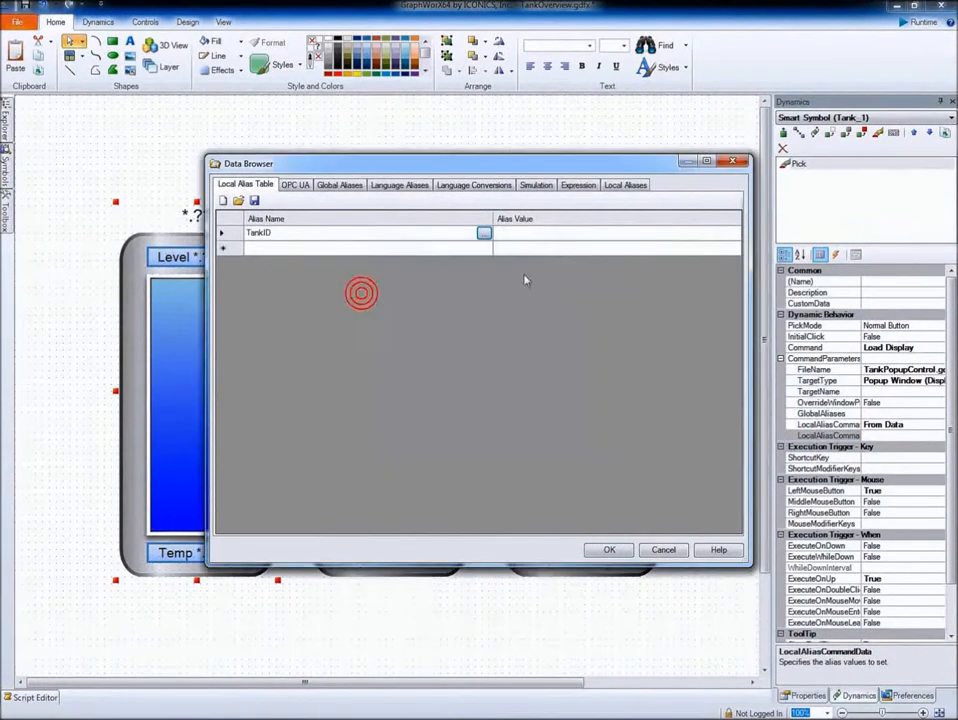
{"action": "left_click", "coordinate": [687, 236]}
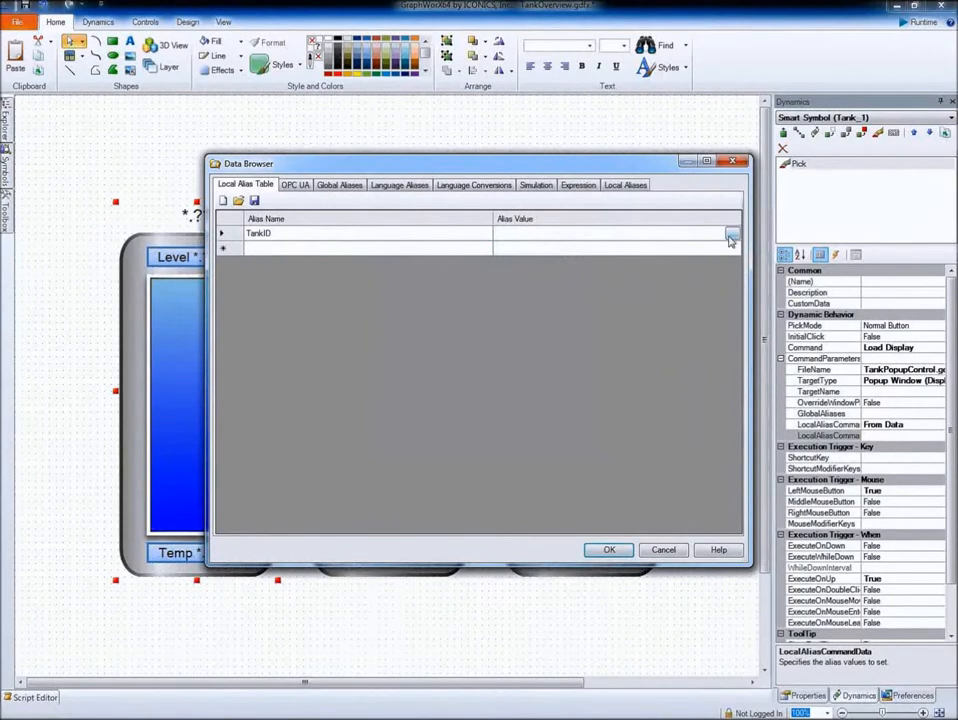
{"action": "left_click", "coordinate": [730, 232]}
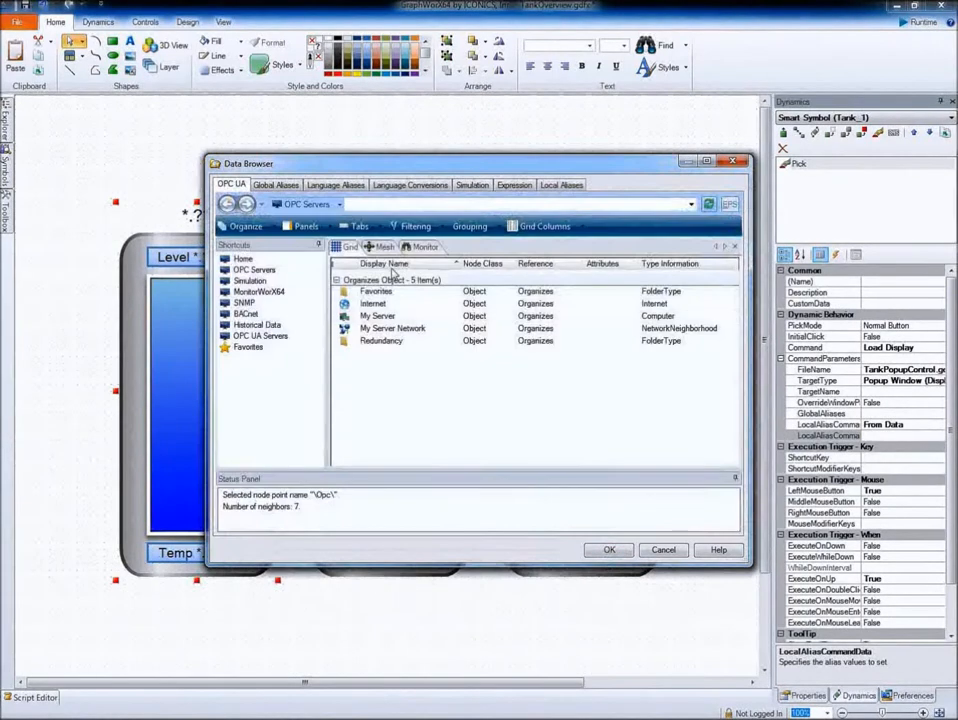
{"action": "left_click", "coordinate": [562, 188]}
{"action": "left_click", "coordinate": [235, 270]}
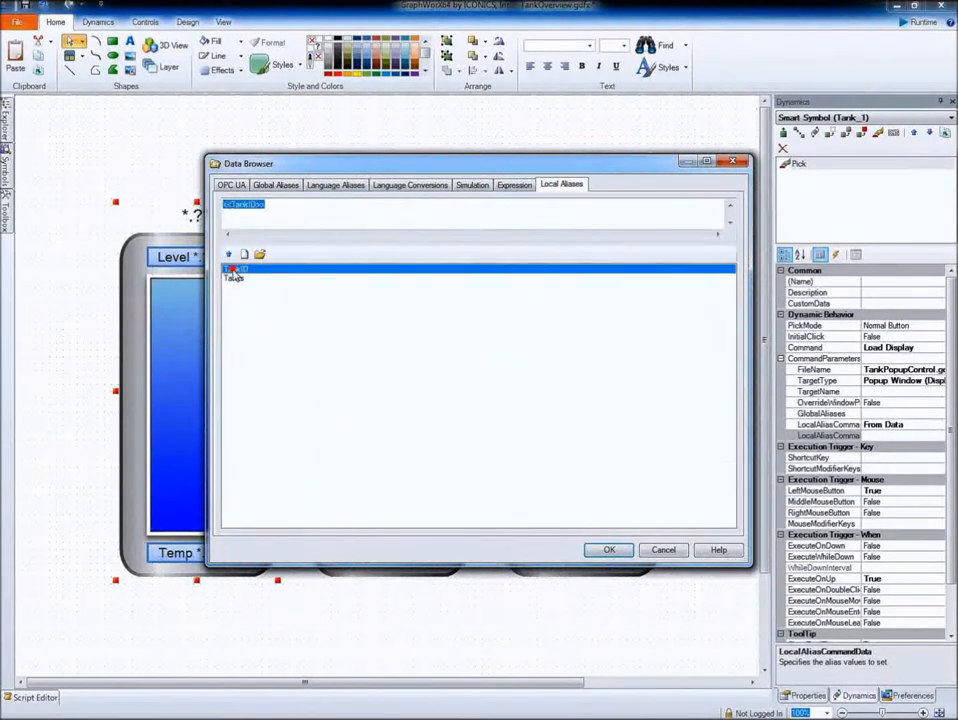
{"action": "left_click", "coordinate": [609, 552]}
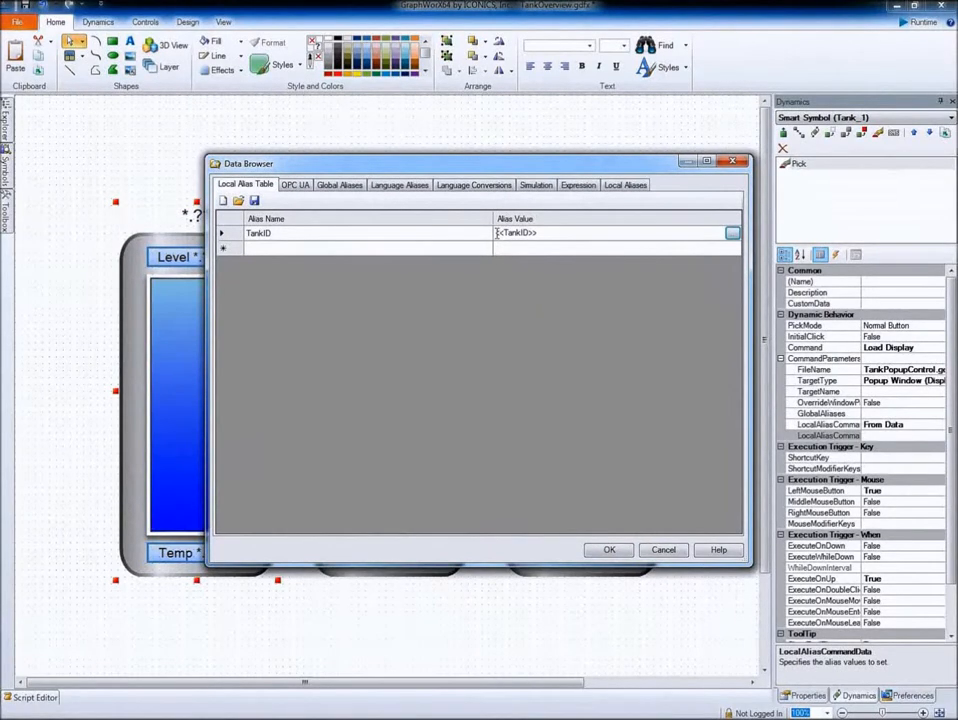
Step: Add the Tanks alias with the value <<Tanks>> to the local alias table and accept the table
{"action": "left_click", "coordinate": [445, 249]}
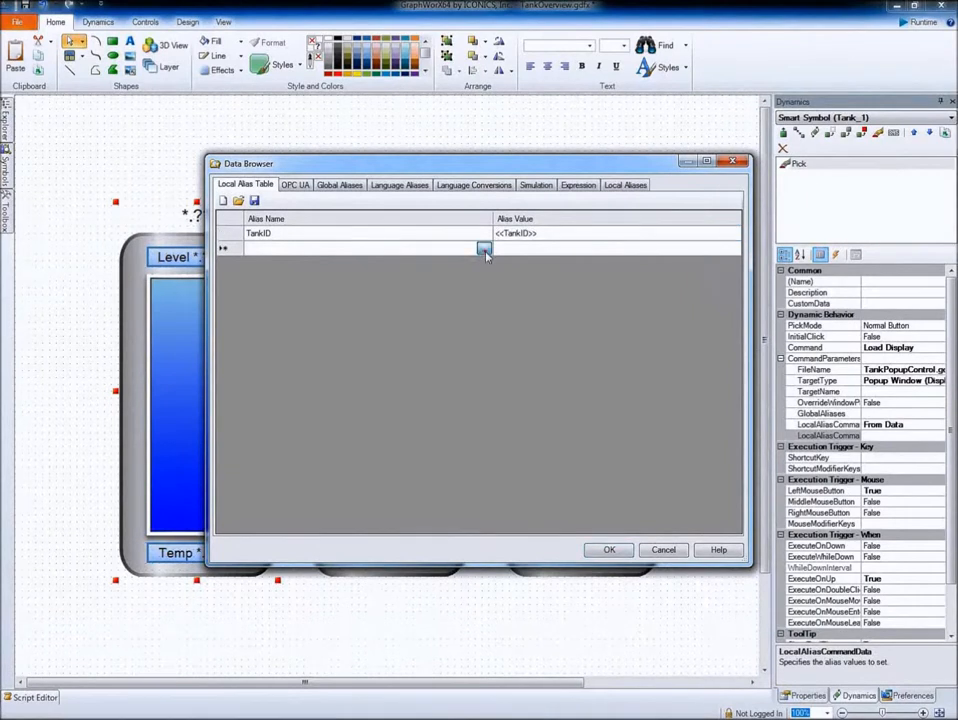
{"action": "left_click", "coordinate": [484, 250]}
{"action": "double_click", "coordinate": [363, 306]}
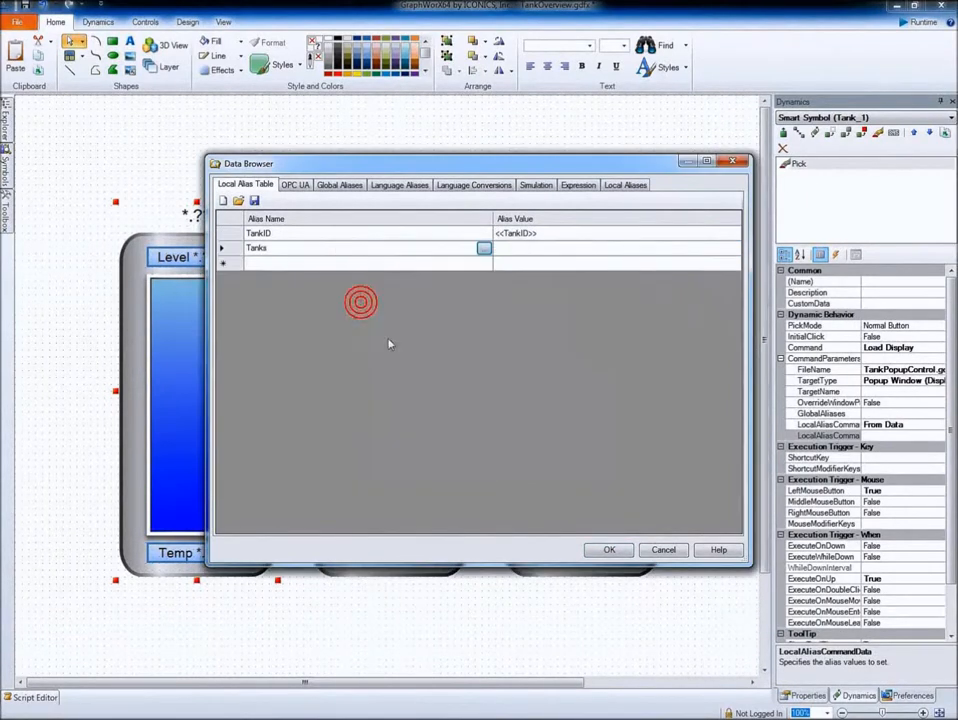
{"action": "left_click", "coordinate": [571, 251]}
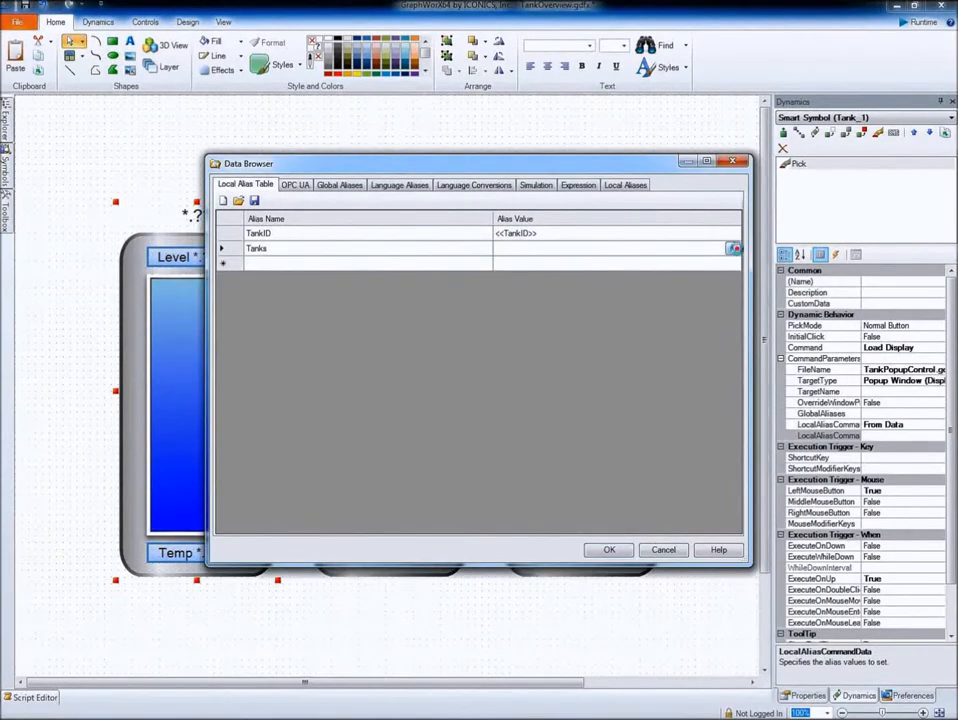
{"action": "left_click", "coordinate": [733, 249]}
{"action": "left_click", "coordinate": [560, 184]}
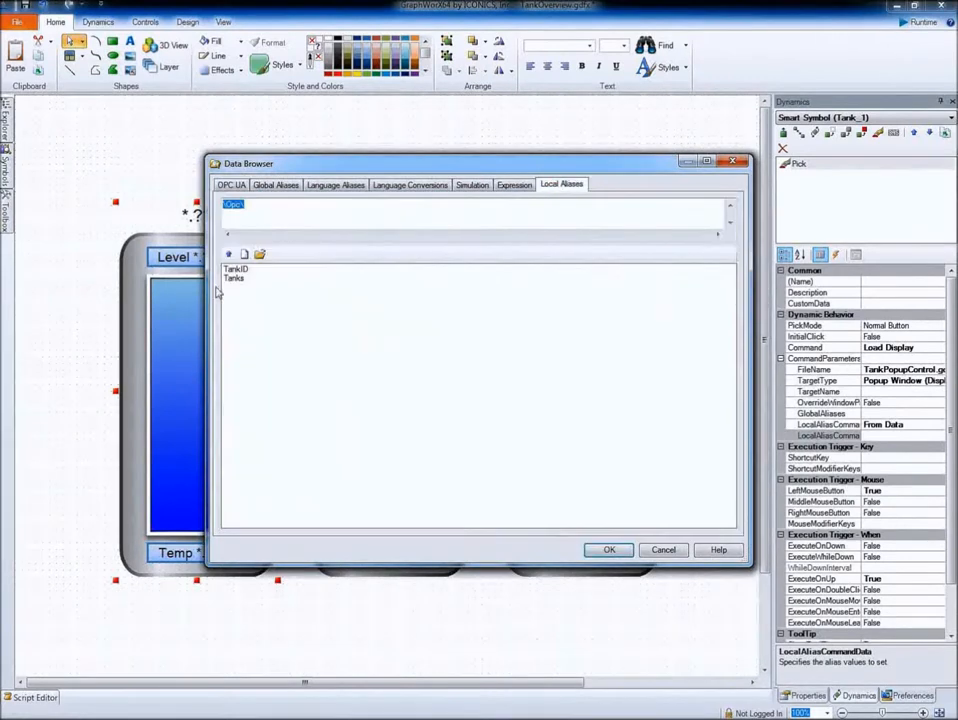
{"action": "left_click", "coordinate": [232, 279]}
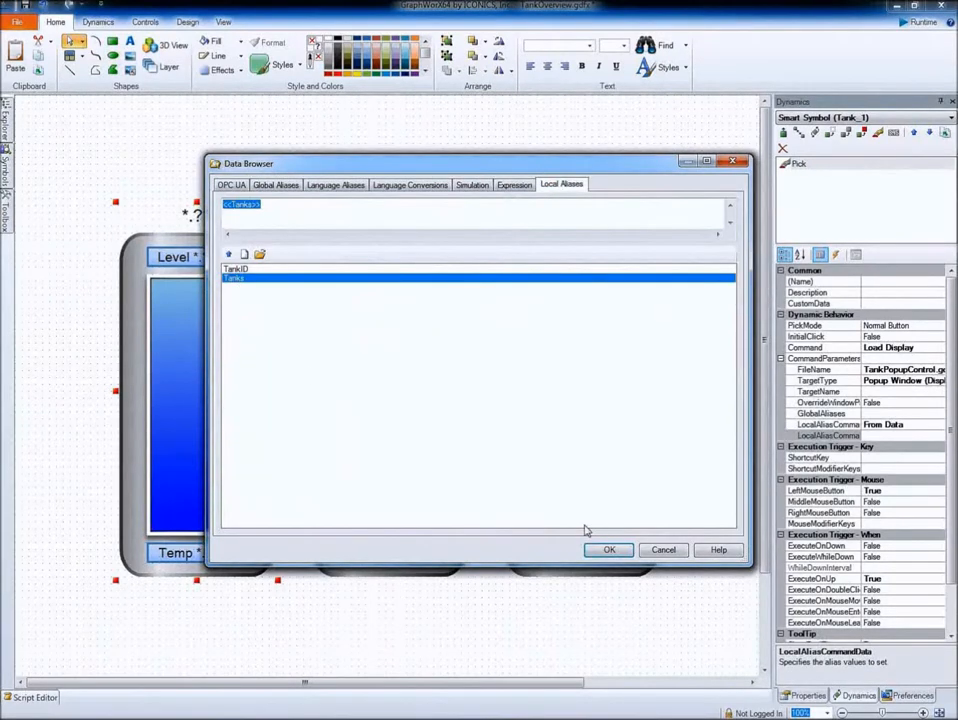
{"action": "left_click", "coordinate": [608, 550]}
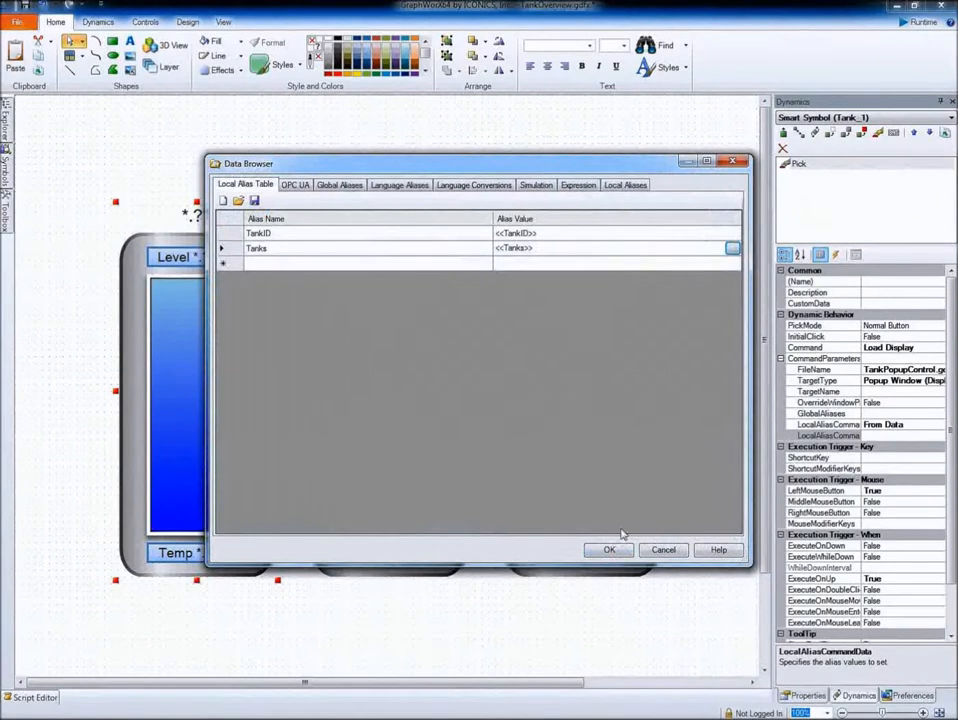
{"action": "left_click", "coordinate": [608, 550]}
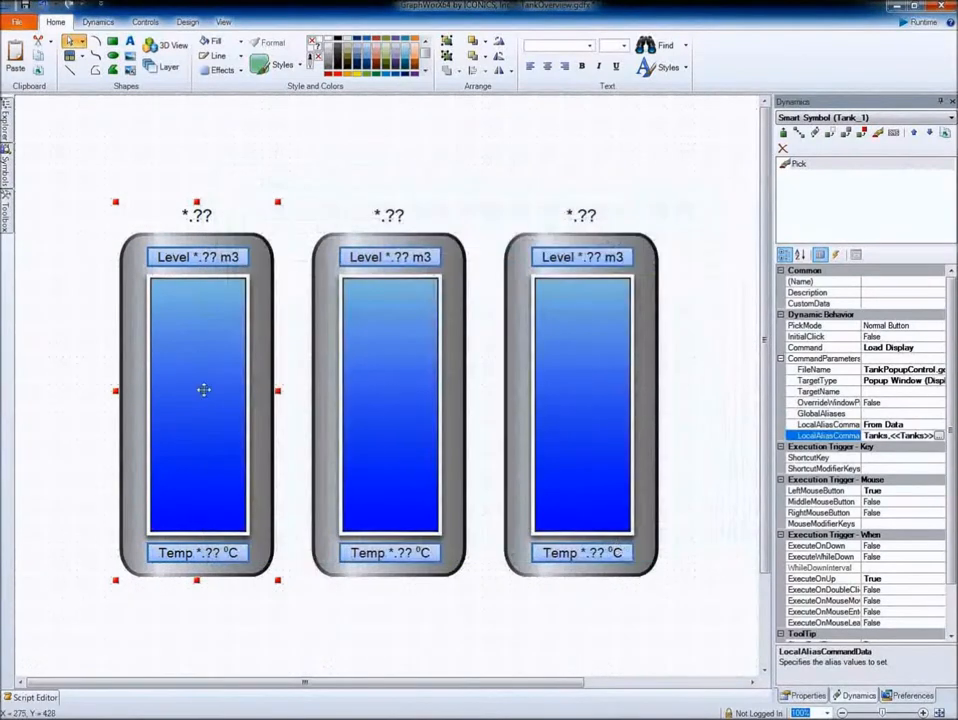
Step: Copy Tank_1 and paste only its dynamics onto Tank_2
{"action": "mouse_move", "coordinate": [188, 387]}
{"action": "right_click", "coordinate": [187, 386]}
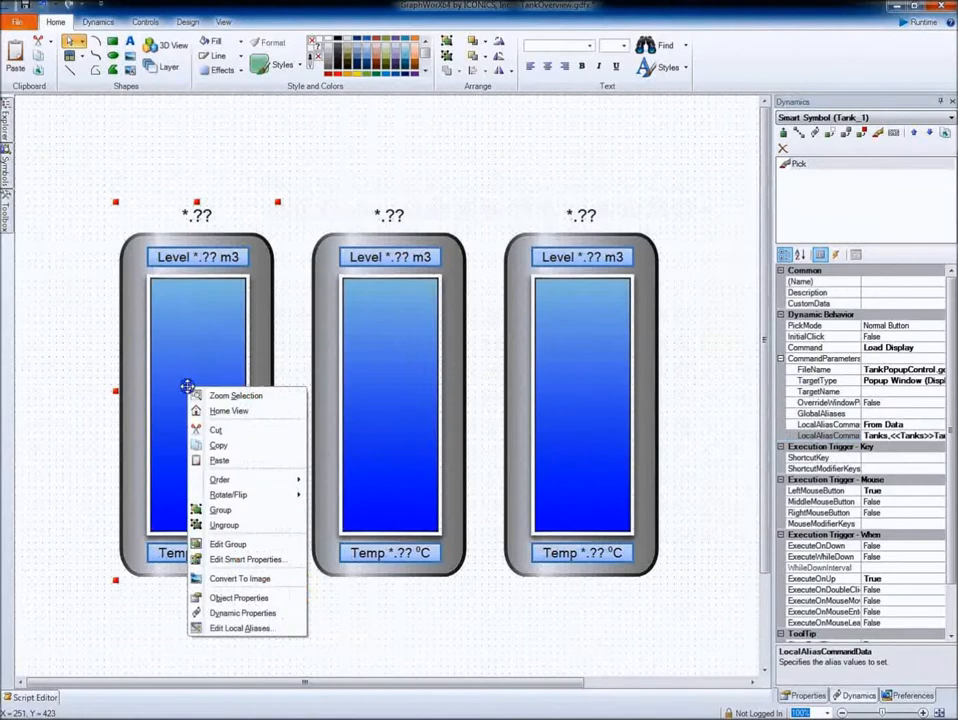
{"action": "left_click", "coordinate": [217, 446]}
{"action": "left_click", "coordinate": [413, 363]}
{"action": "right_click", "coordinate": [410, 362]}
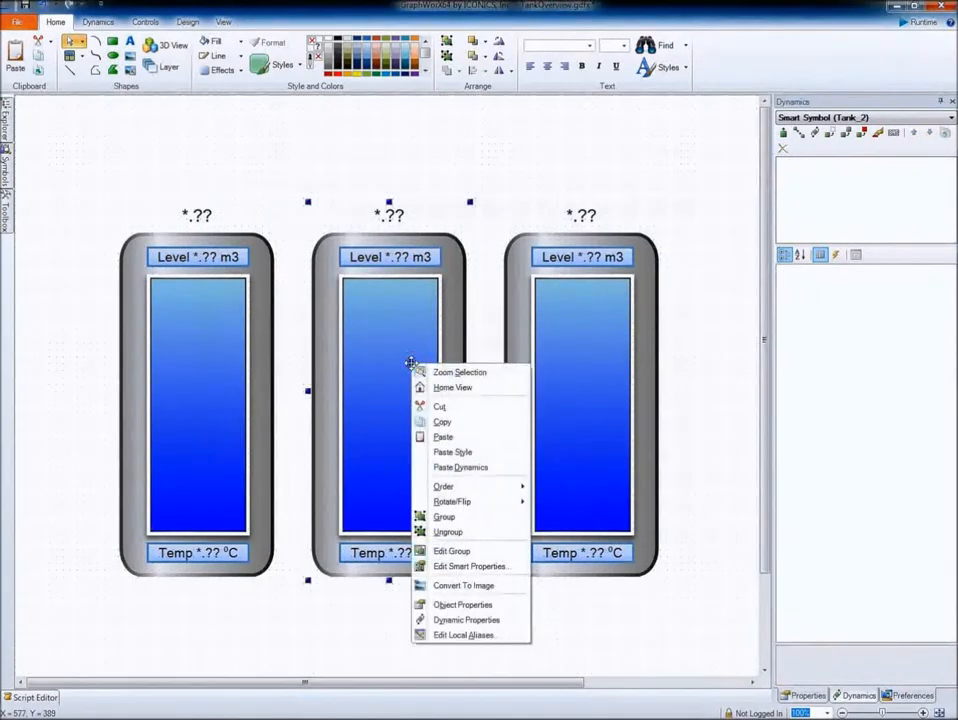
{"action": "left_click", "coordinate": [460, 467]}
Step: Paste the copied dynamics onto Tank_3 as well
{"action": "left_click", "coordinate": [543, 398]}
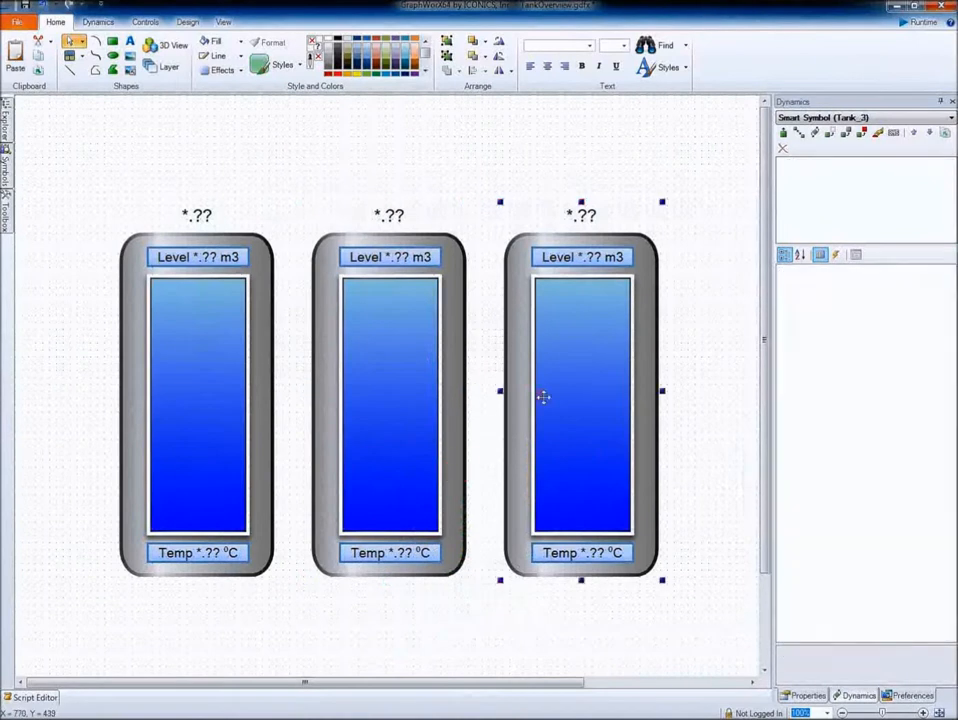
{"action": "right_click", "coordinate": [543, 398]}
{"action": "left_click", "coordinate": [580, 502]}
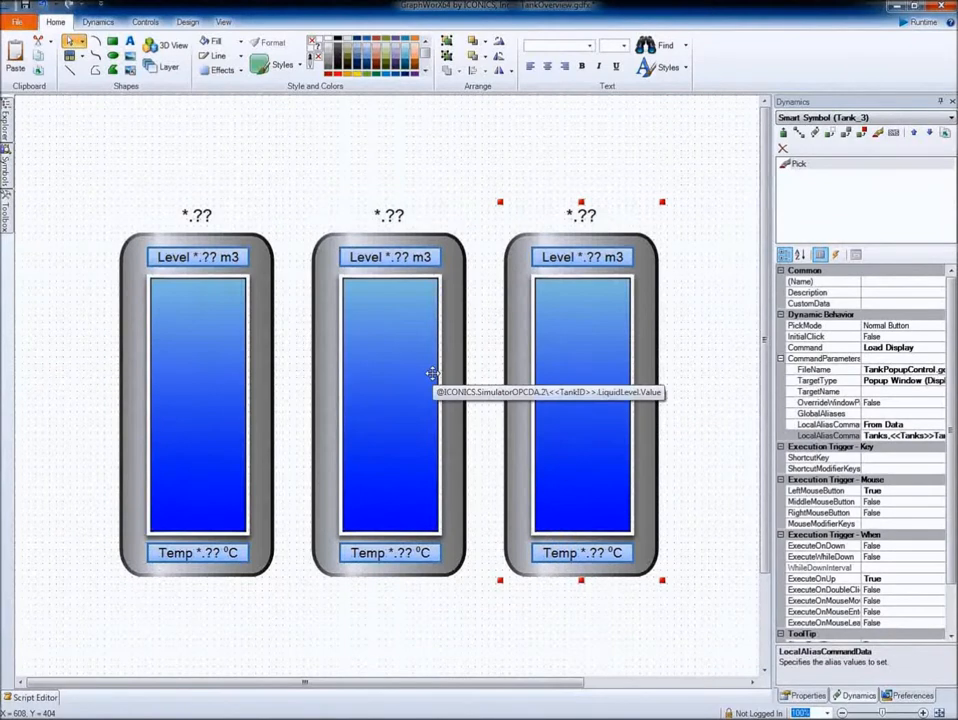
Step: Switch to TankPopupControl.gdfx and check the local aliases of its tank symbol
{"action": "key", "text": "alt+Tab"}
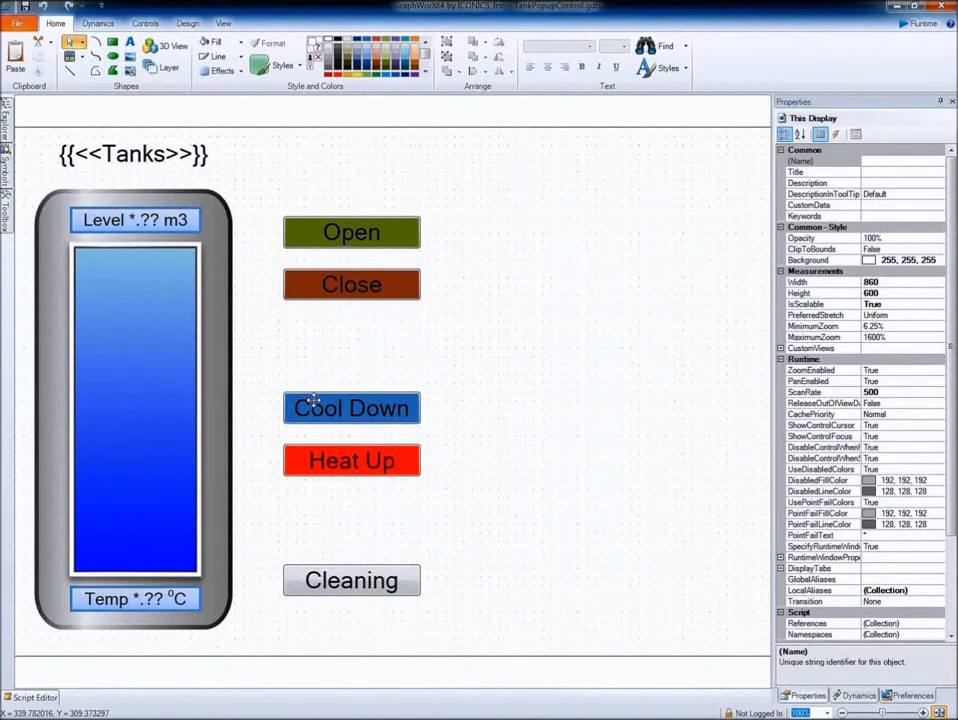
{"action": "left_click", "coordinate": [131, 157]}
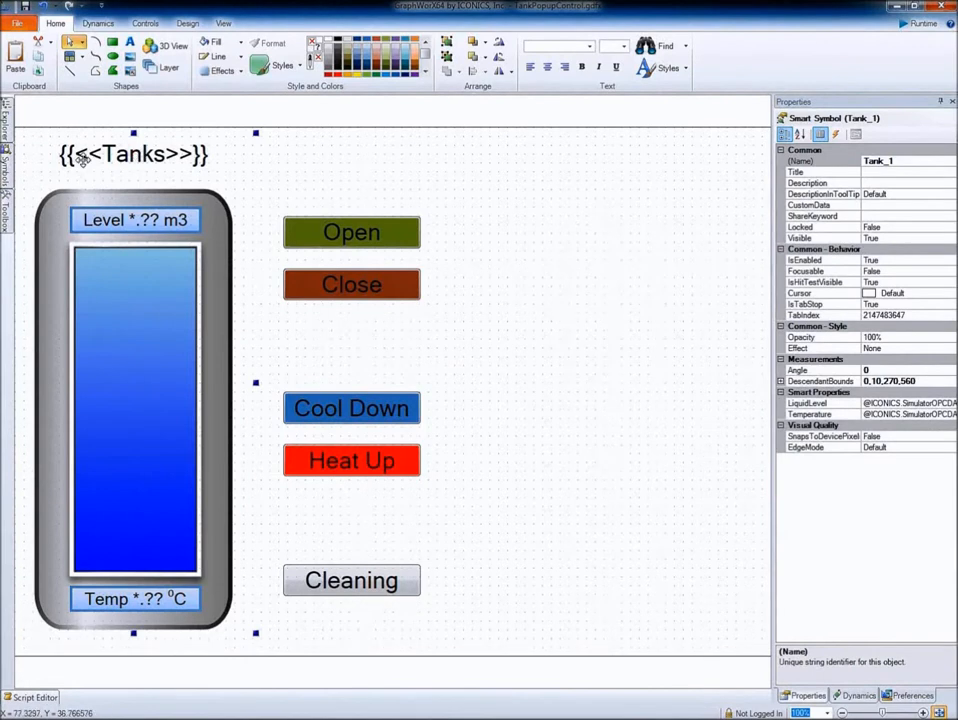
{"action": "right_click", "coordinate": [168, 153]}
{"action": "left_click", "coordinate": [218, 429]}
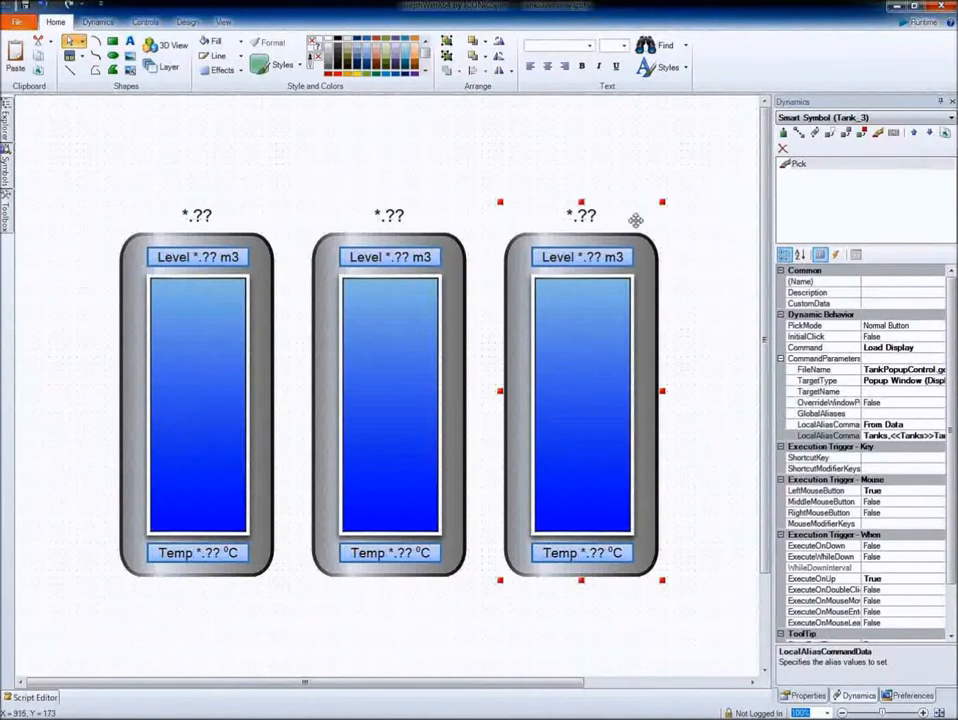
Step: Test TankOverview.gdfx in runtime by opening the control popups of Tank #1 and Tank #2 and moving each one aside
{"action": "left_click", "coordinate": [907, 25]}
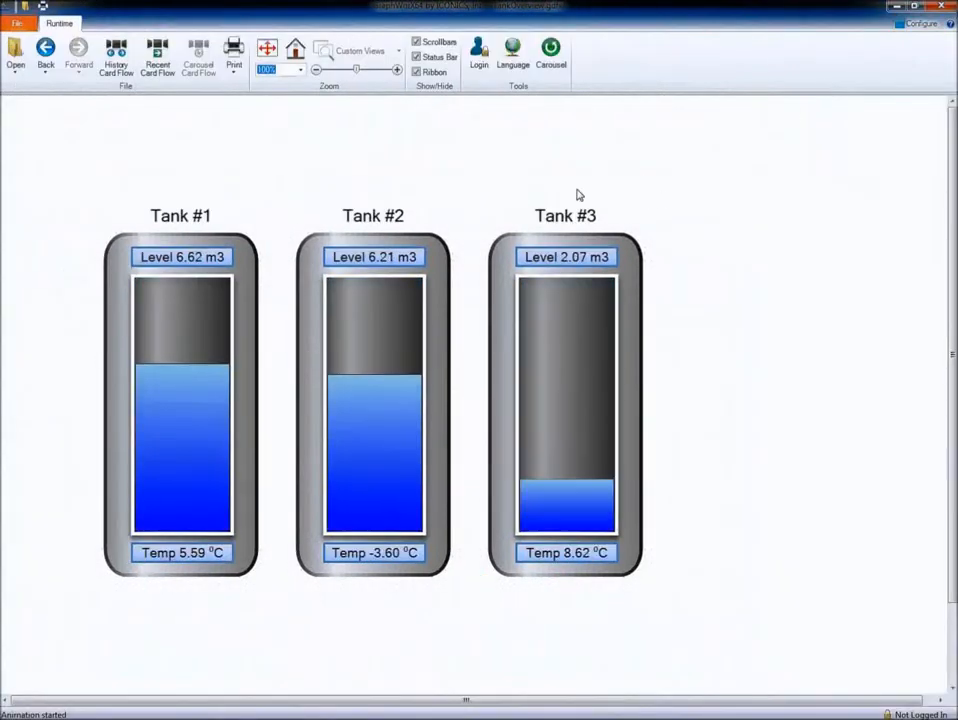
{"action": "left_click", "coordinate": [192, 321]}
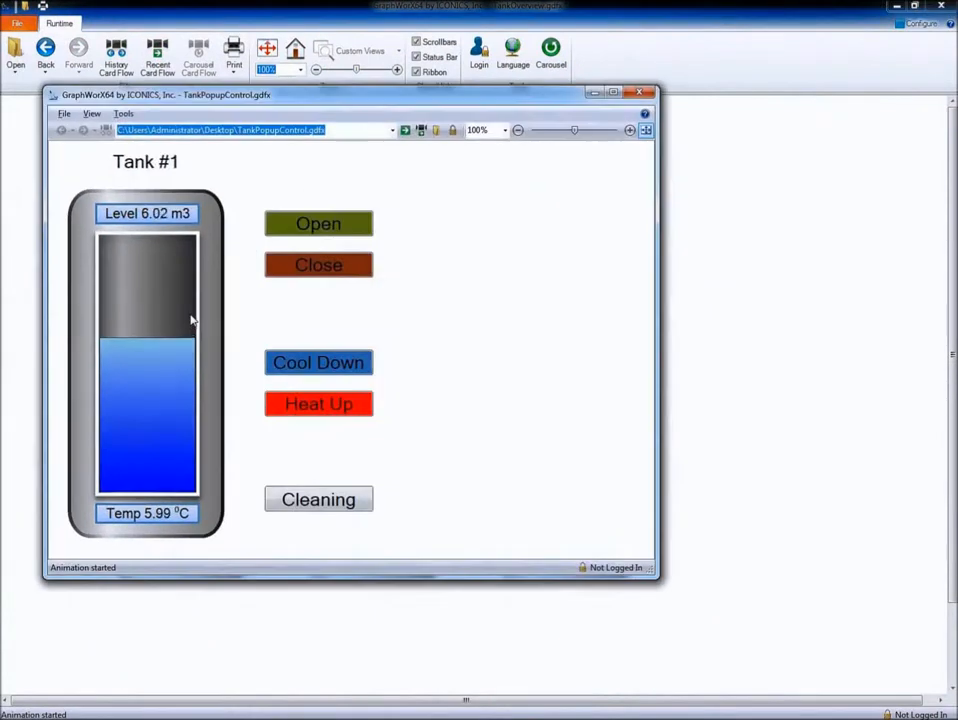
{"action": "left_click_drag", "start_coordinate": [313, 100], "coordinate": [689, 54]}
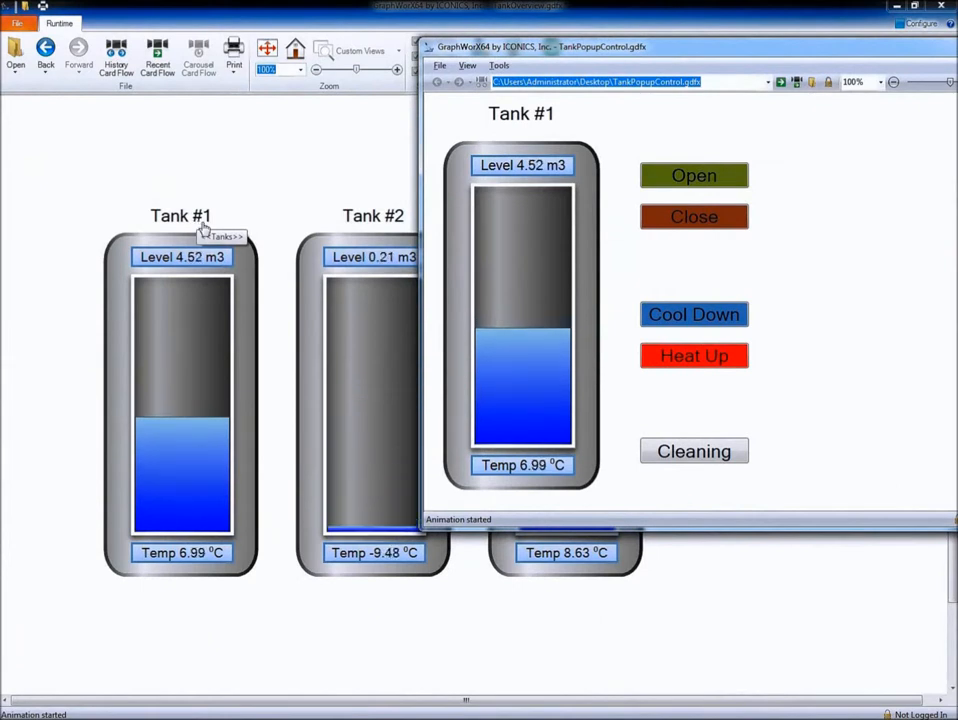
{"action": "left_click", "coordinate": [364, 318]}
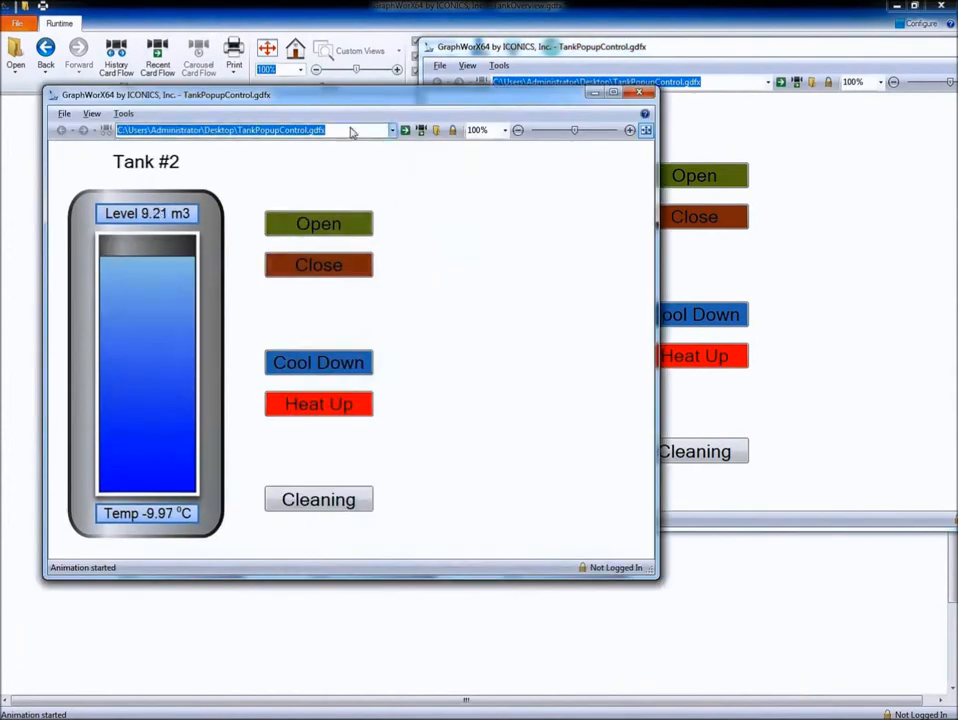
{"action": "left_click_drag", "start_coordinate": [352, 108], "coordinate": [688, 341]}
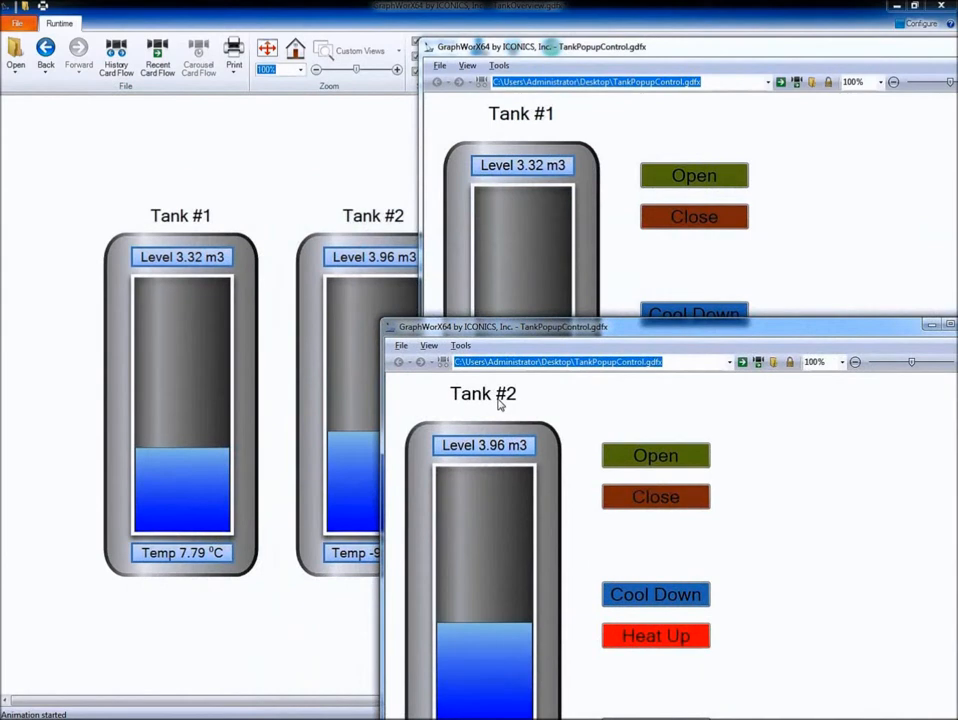